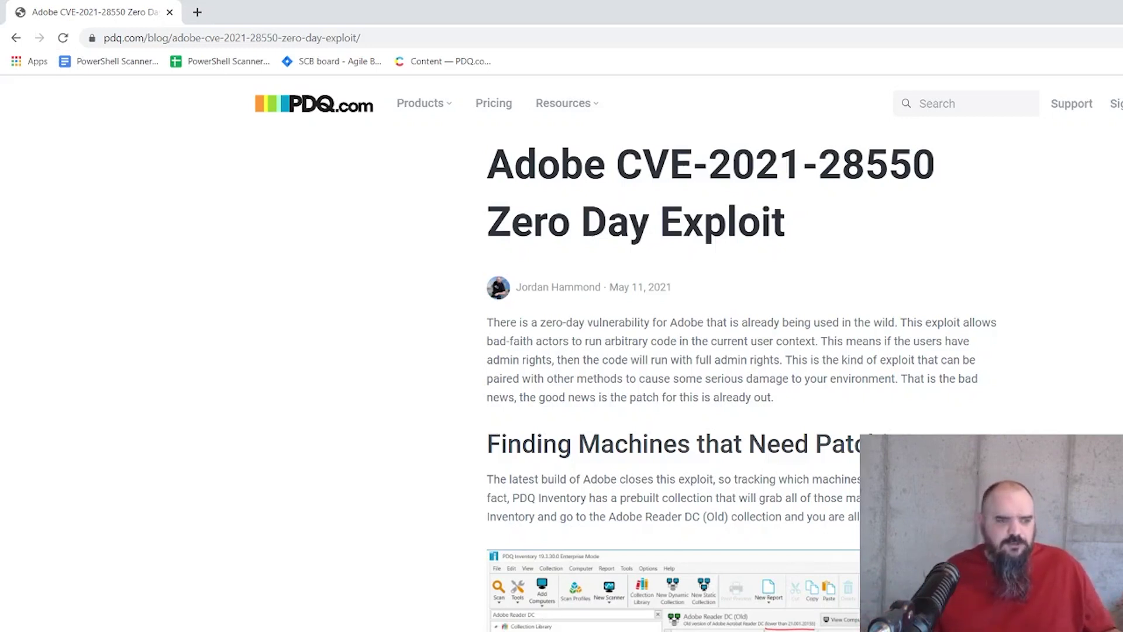
Check that PDQ Inventory's Adobe Reader DC (Old) collection lists HULK, JARVIS and THOR.
key(alt+Tab)
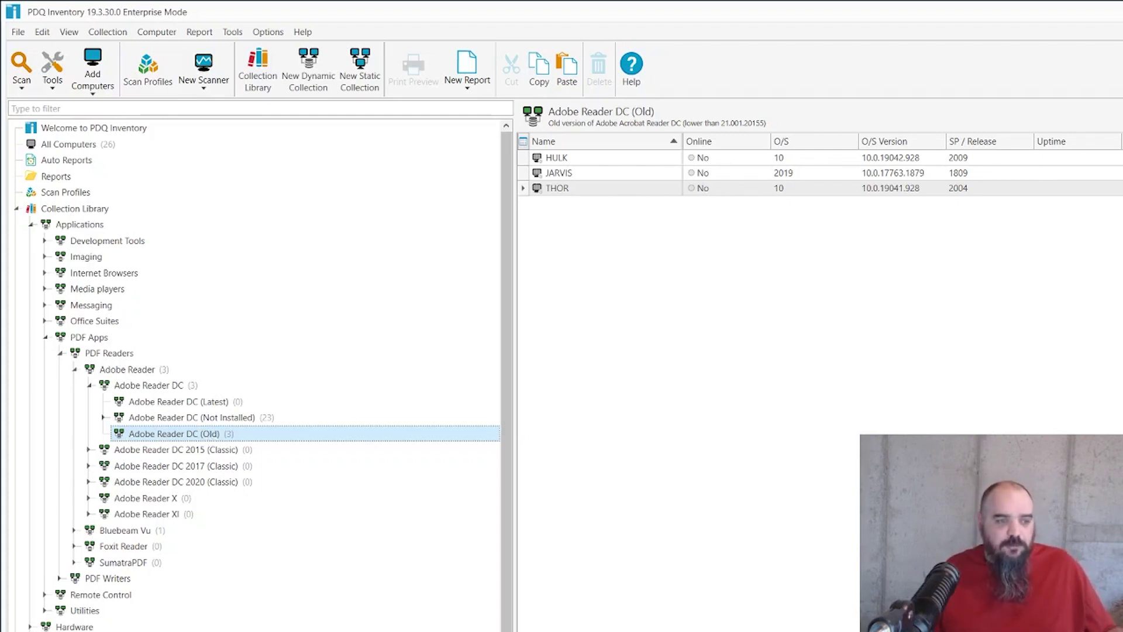
key(alt+Tab)
Start a one-time Deploy Once of the Adobe Reader DC 21.001.20155 package.
click(85, 226)
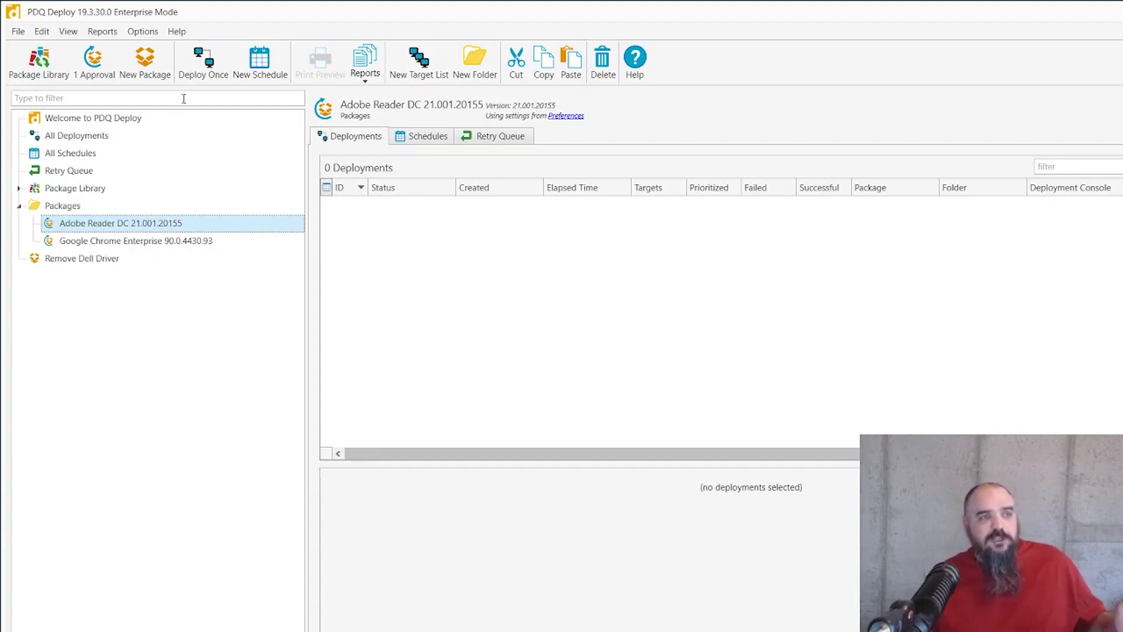
click(203, 61)
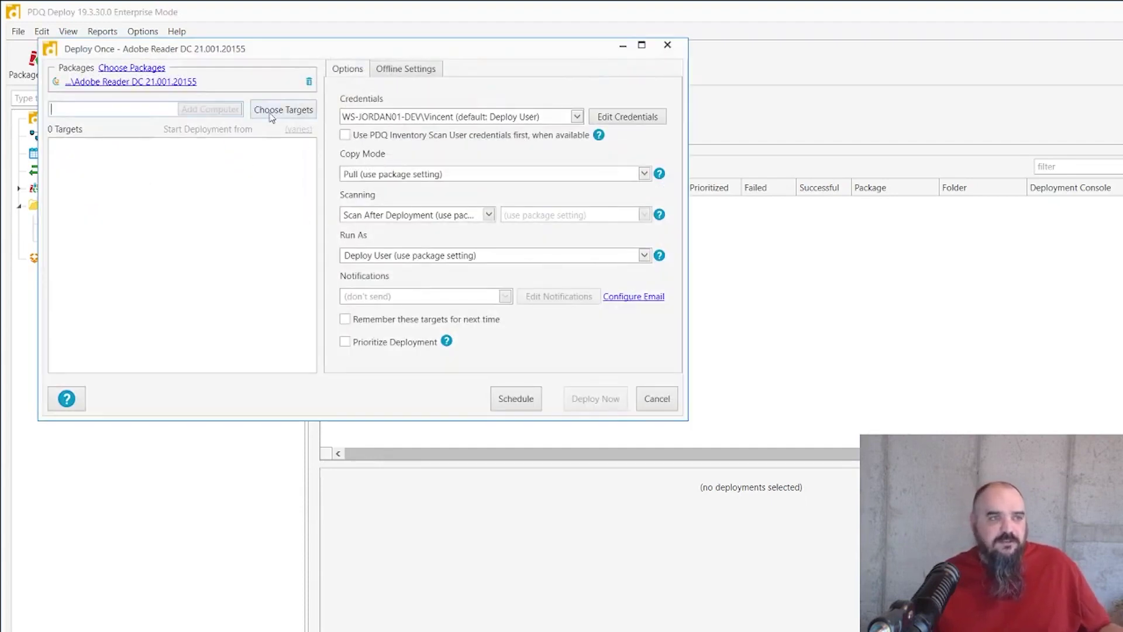
Deploy Reader DC 21.001.20155 now to the Adobe Reader DC (Old) collection, then return to PDQ Inventory.
click(282, 110)
click(391, 151)
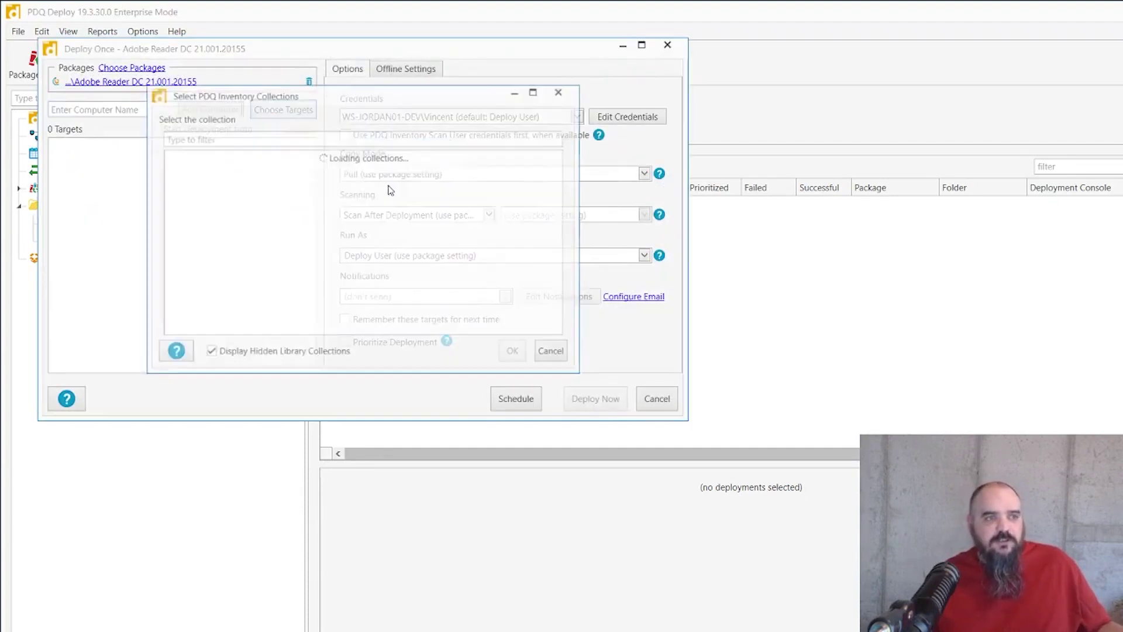
click(323, 328)
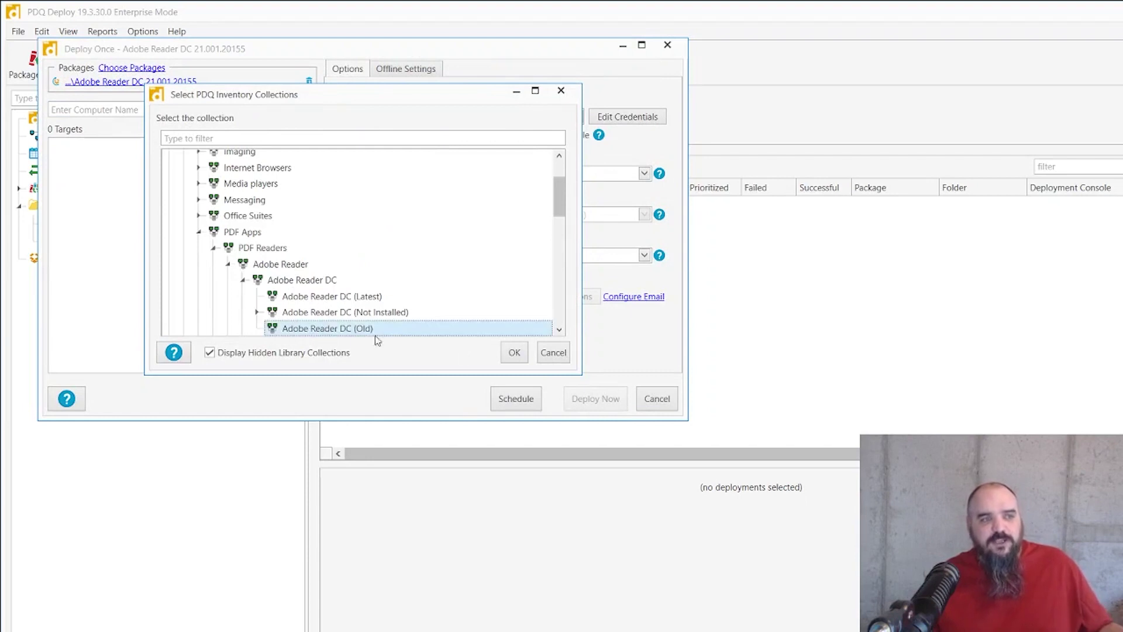
click(515, 352)
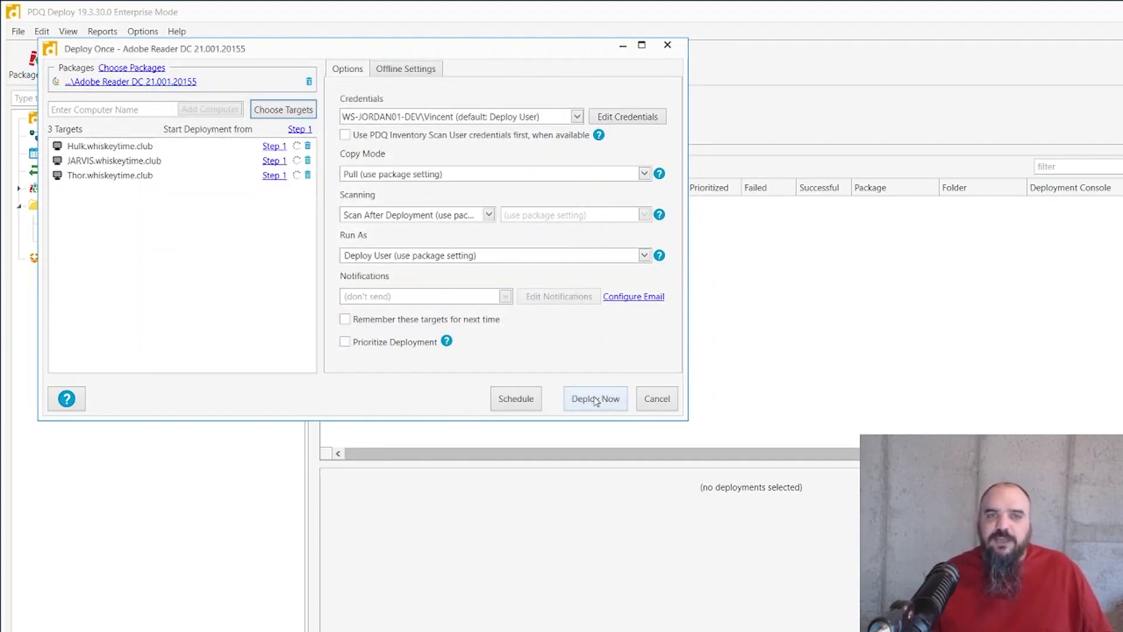
click(595, 399)
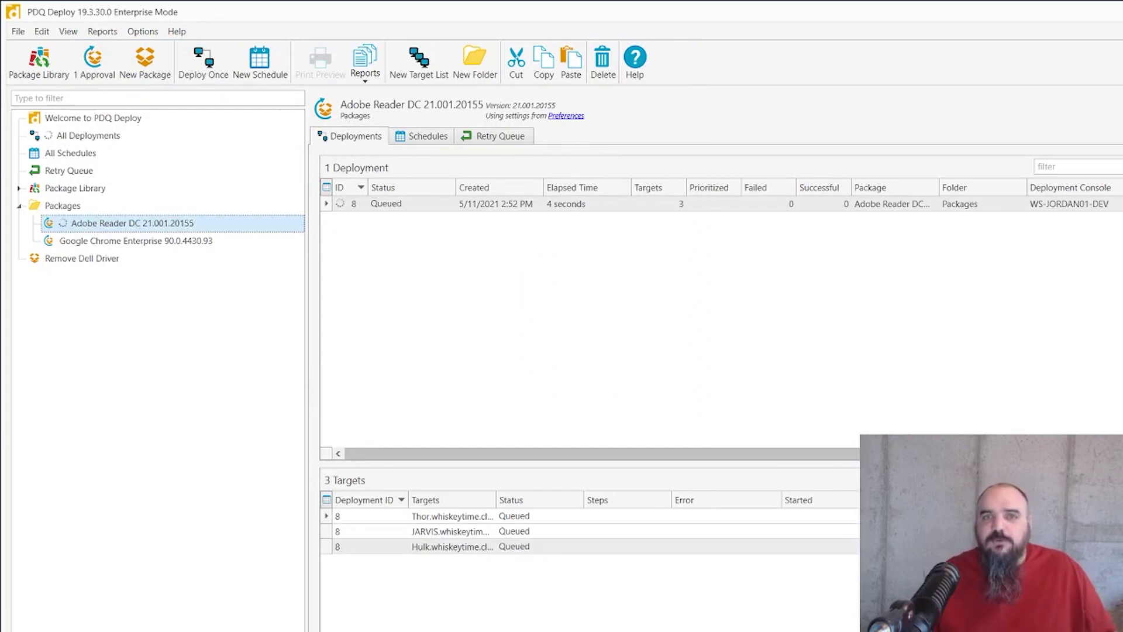
key(alt+Tab)
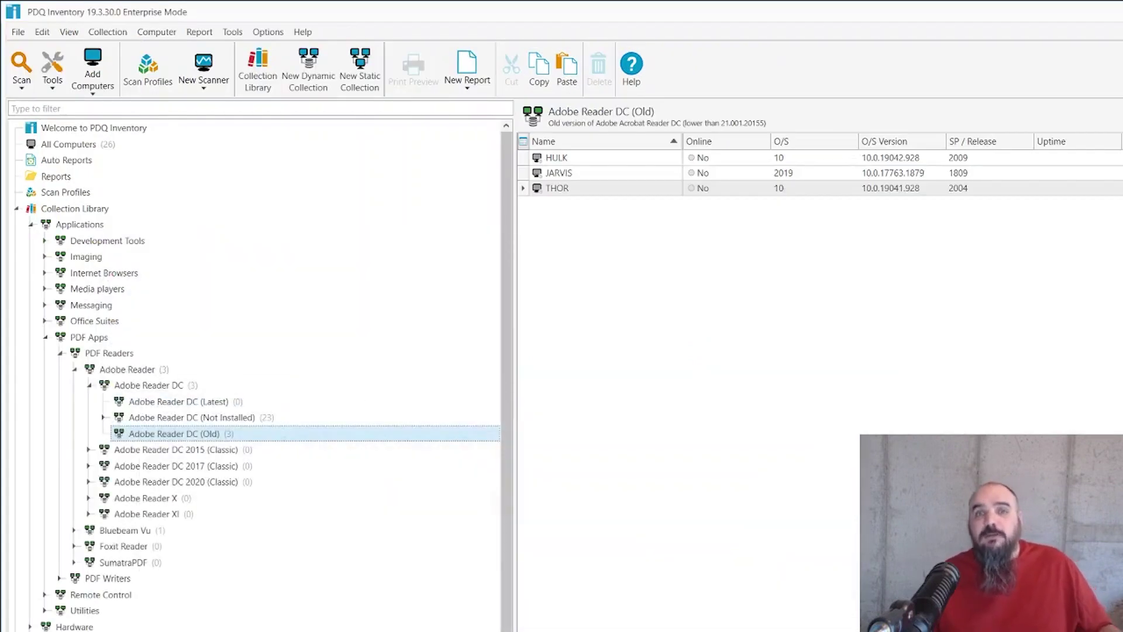